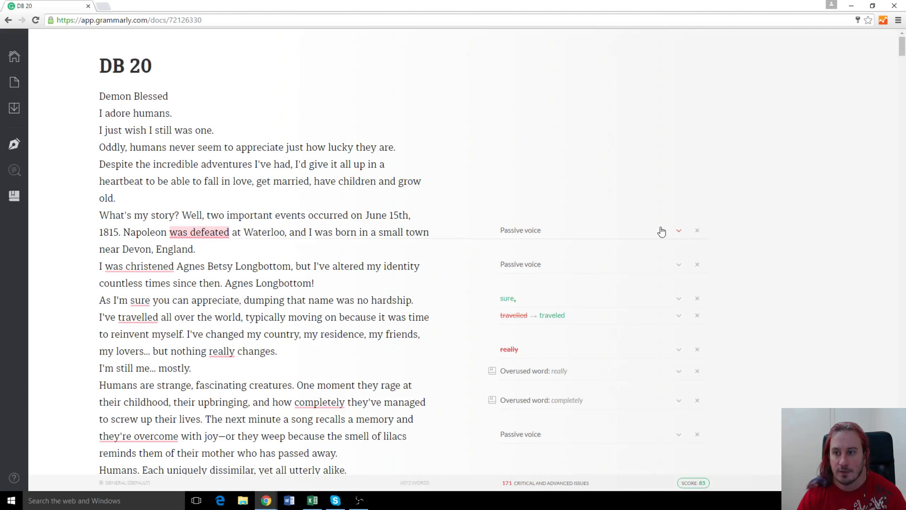
Review and dismiss the missing comma suggestion for "sure" and the passive voice warnings on "was defeated" and "was christened"
left_click(678, 232)
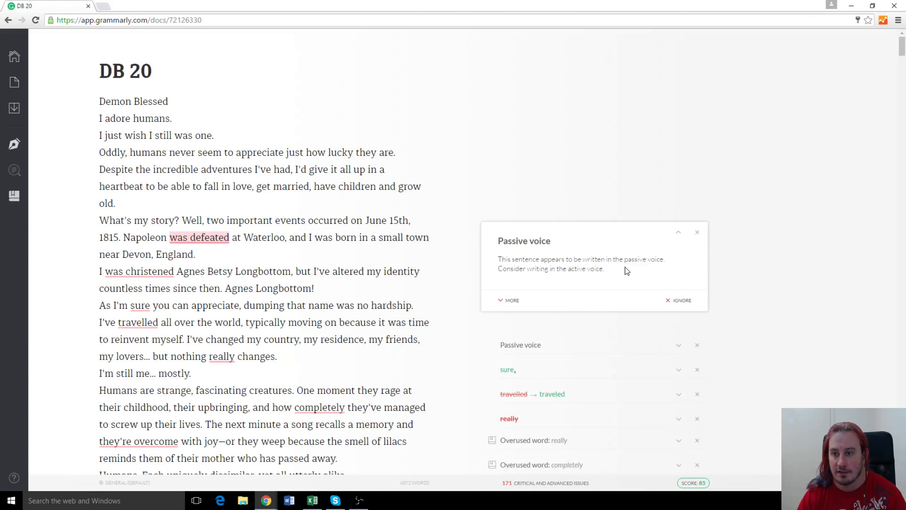
left_click(408, 271)
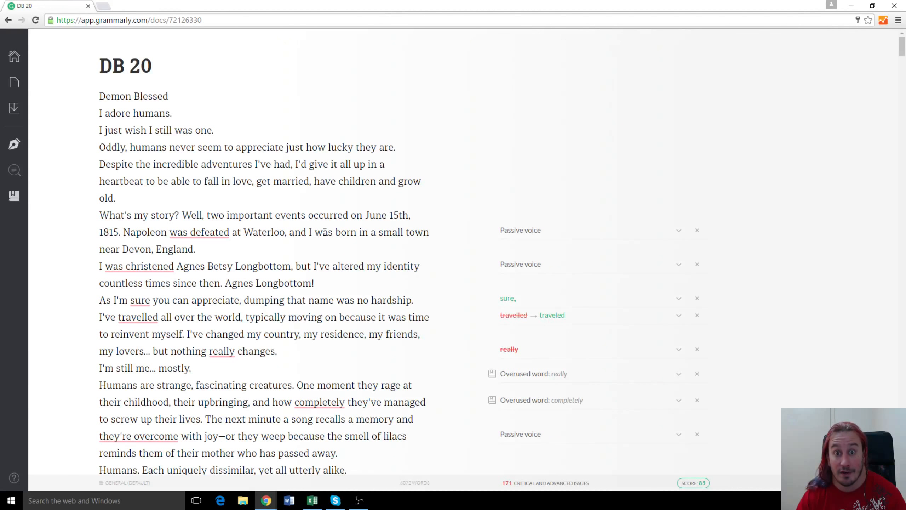
scroll(406, 263, "down", 3)
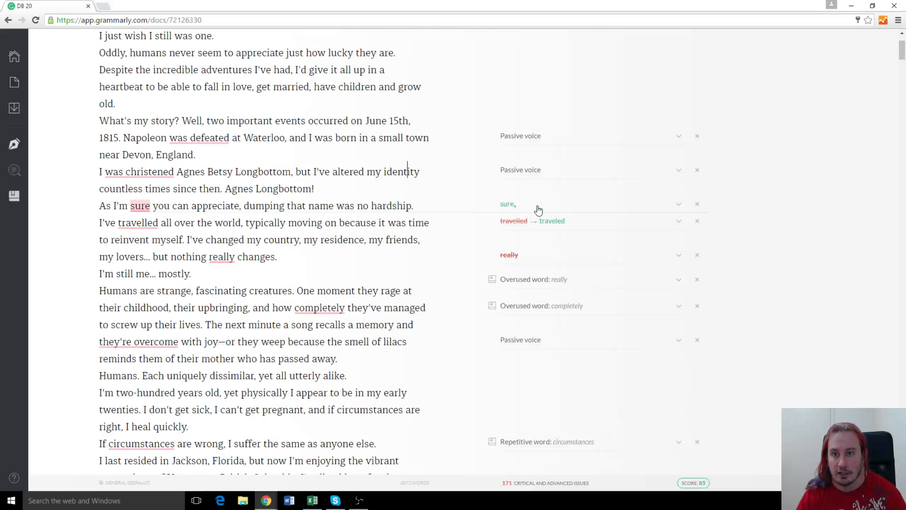
left_click(679, 205)
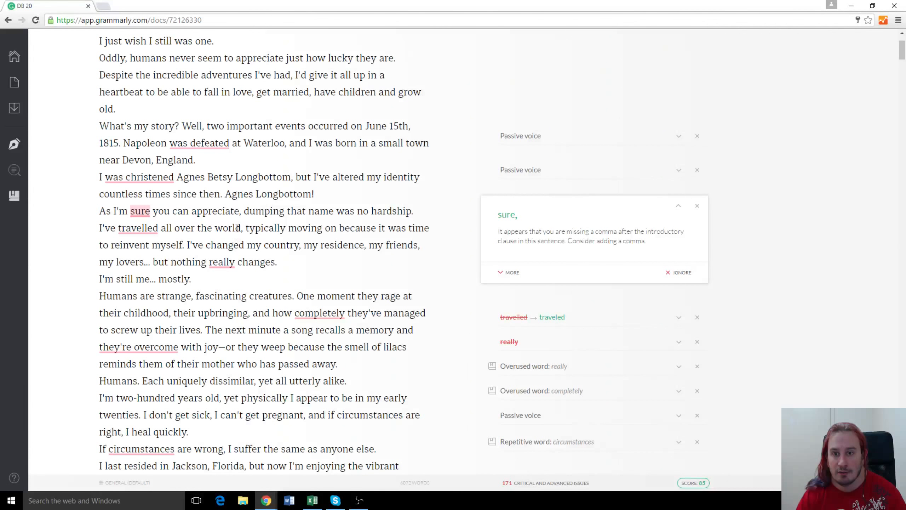
left_click(679, 208)
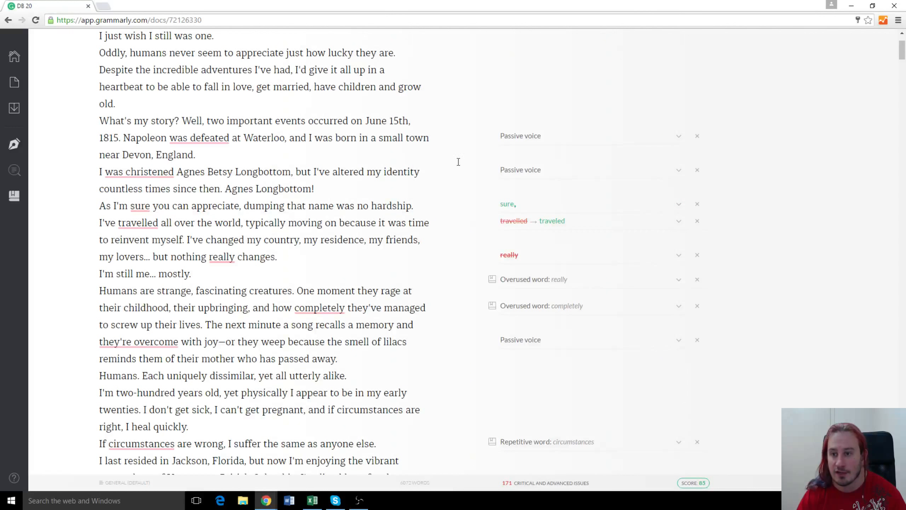
left_click(698, 205)
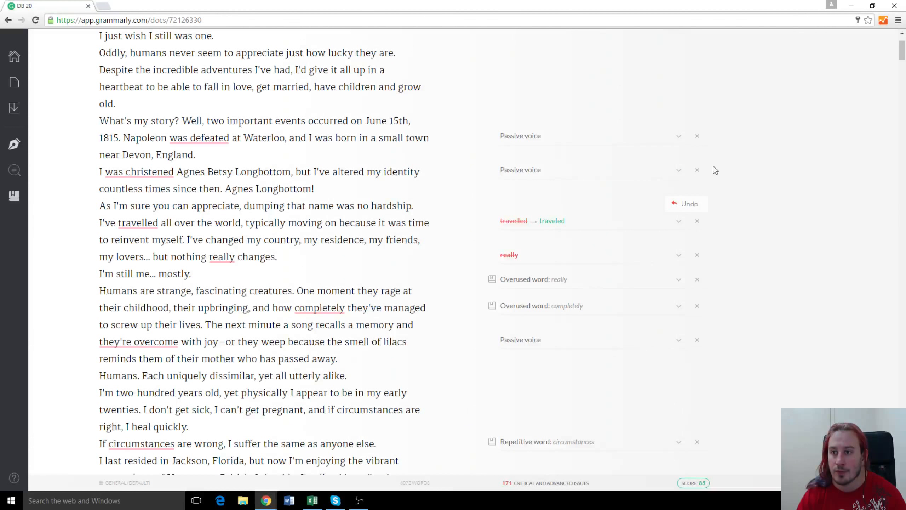
left_click(698, 136)
left_click(699, 171)
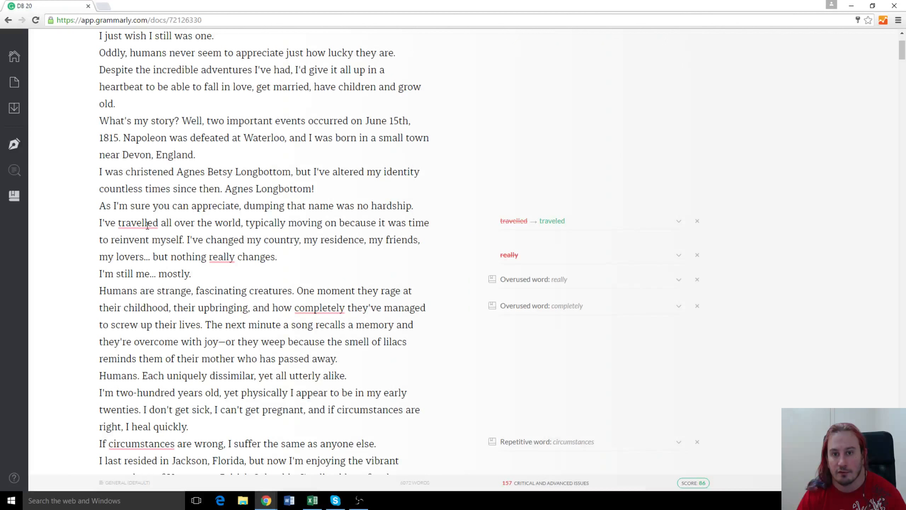
Accept "traveled" in place of "travelled", then check the redundancy explanation for "really" and remove that word
left_click(558, 222)
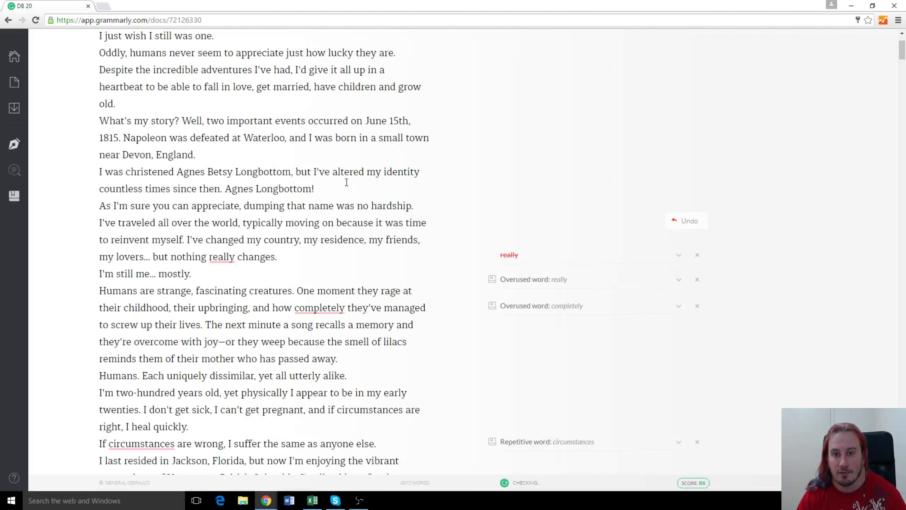
scroll(246, 167, "down", 1)
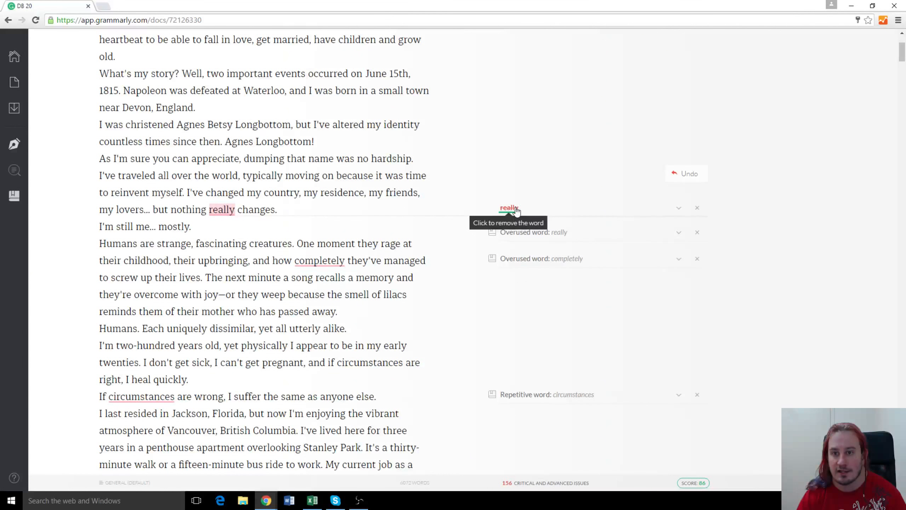
left_click(680, 210)
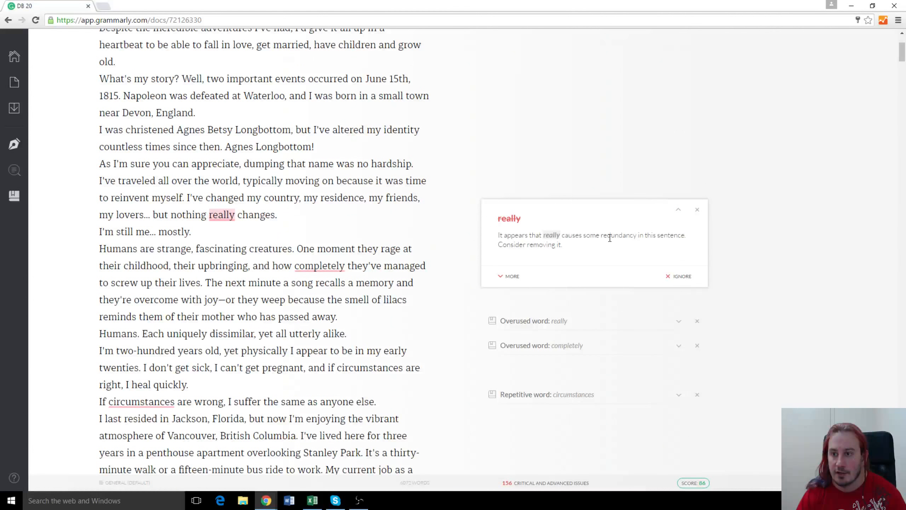
left_click(679, 210)
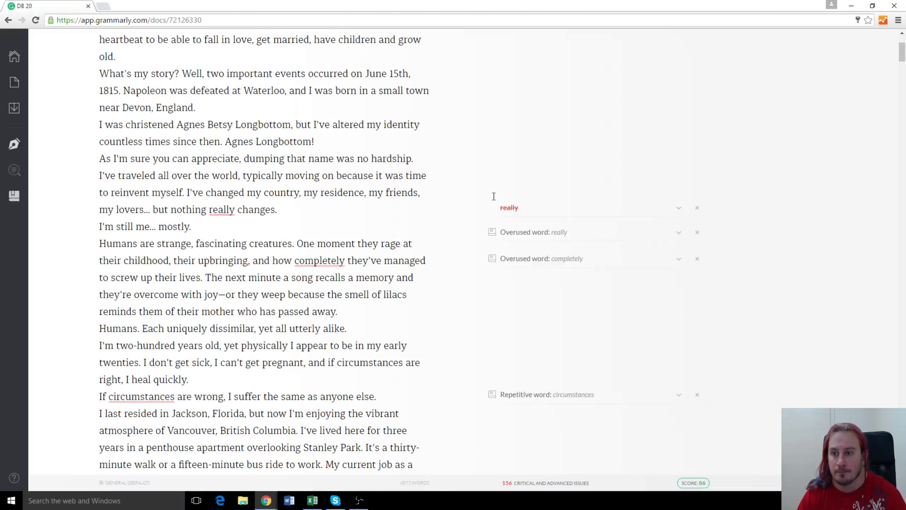
left_click(509, 210)
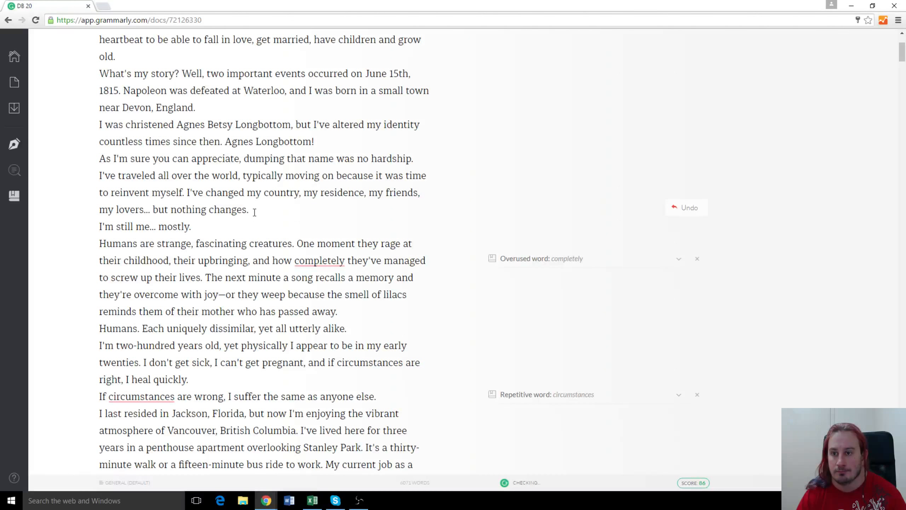
Replace the overused word "completely" with the suggested synonym "thoroughly"
scroll(536, 206, "down", 1)
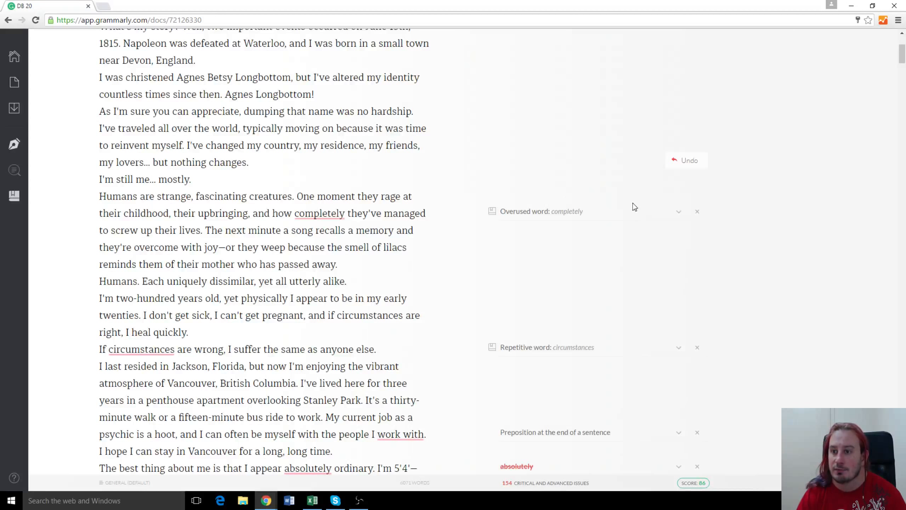
left_click(678, 214)
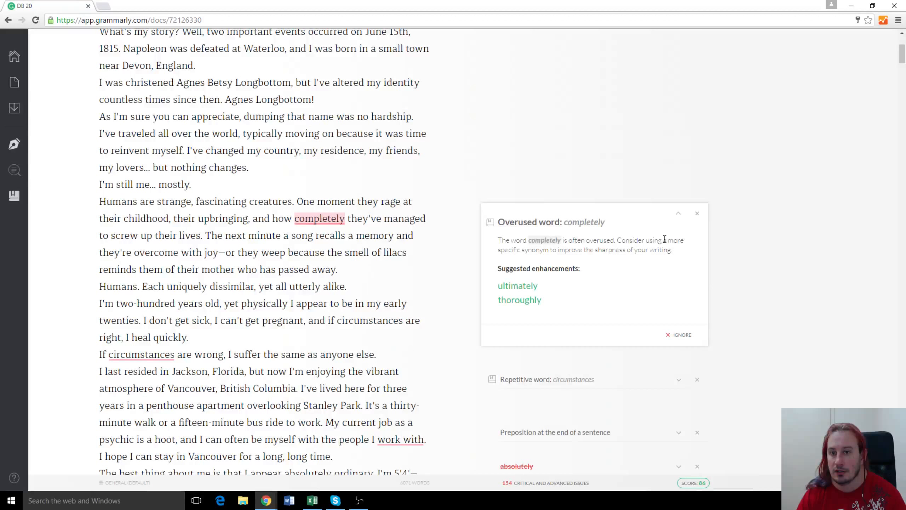
left_click(519, 306)
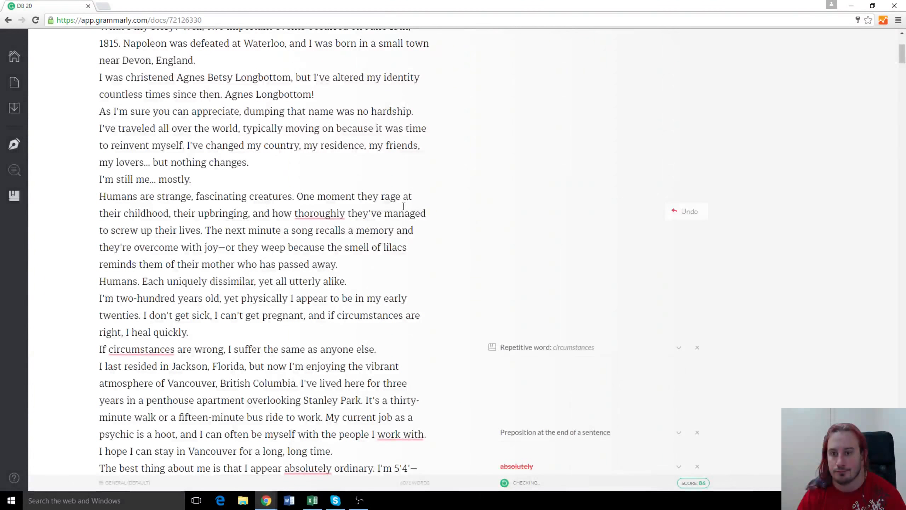
Replace the repetitive word "circumstances" in "If circumstances are wrong" with the suggested synonym "conditions"
scroll(377, 207, "down", 2)
scroll(366, 206, "down", 2)
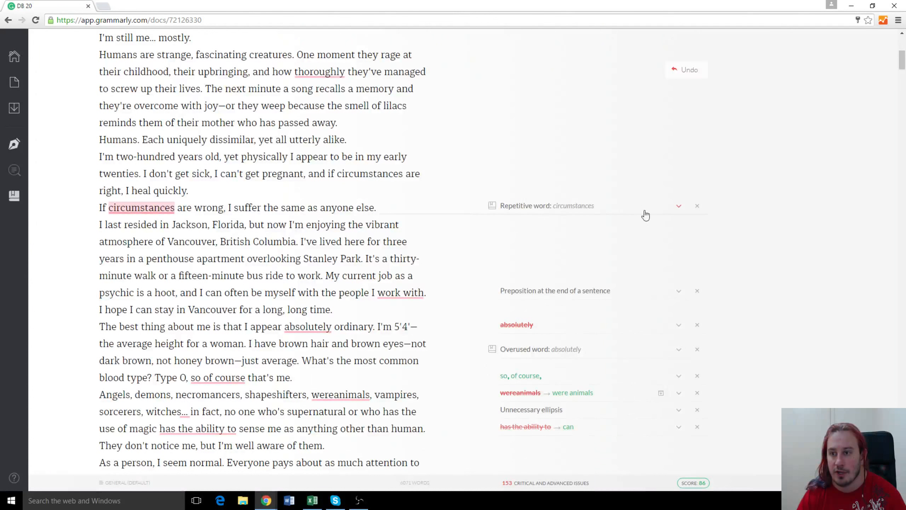
left_click(679, 207)
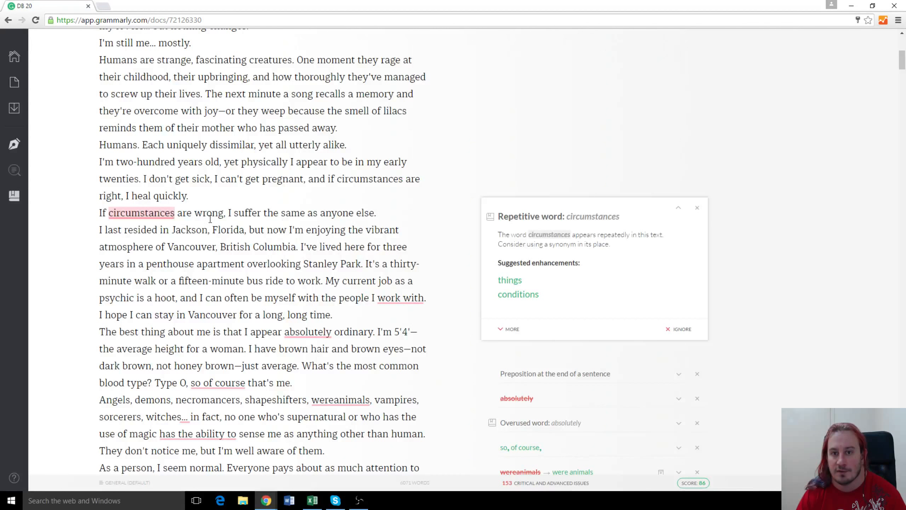
left_click(528, 294)
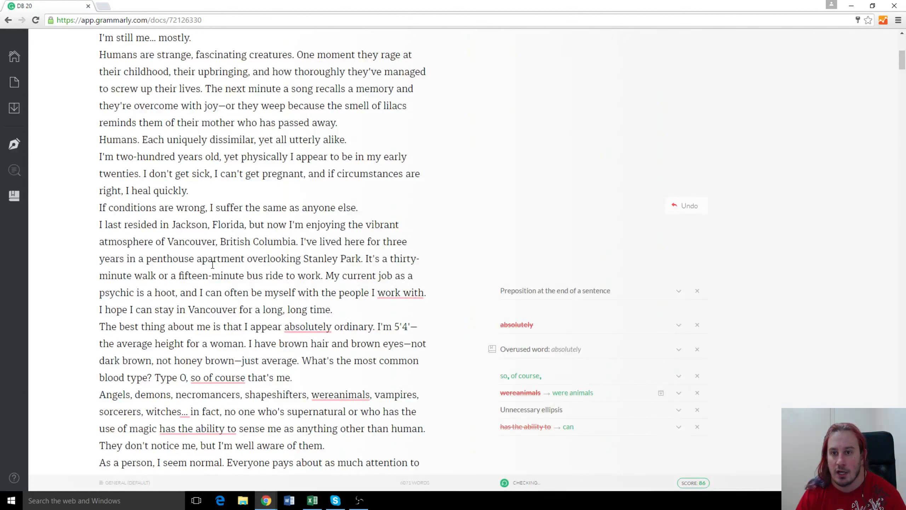
Read the explanations for the sentence-ending preposition in "work with" and for the redundant word "absolutely", leaving both unchanged
scroll(213, 264, "down", 1)
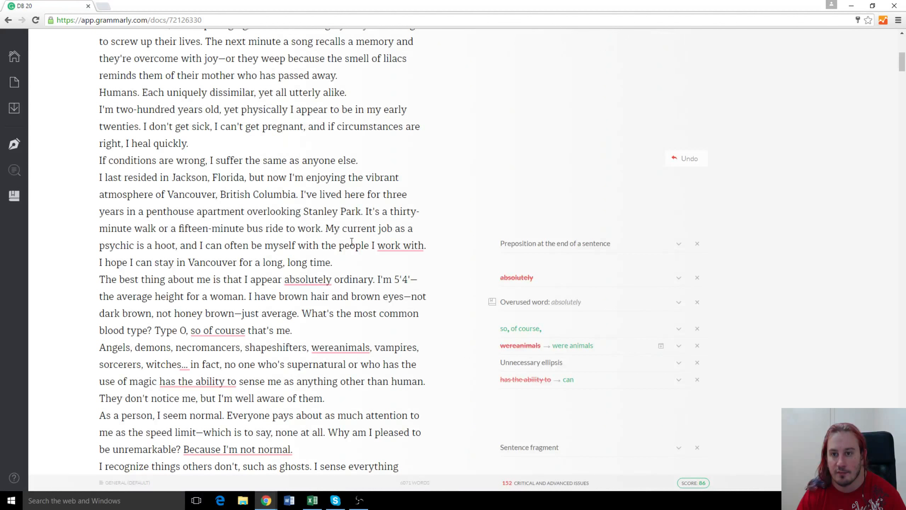
left_click(679, 244)
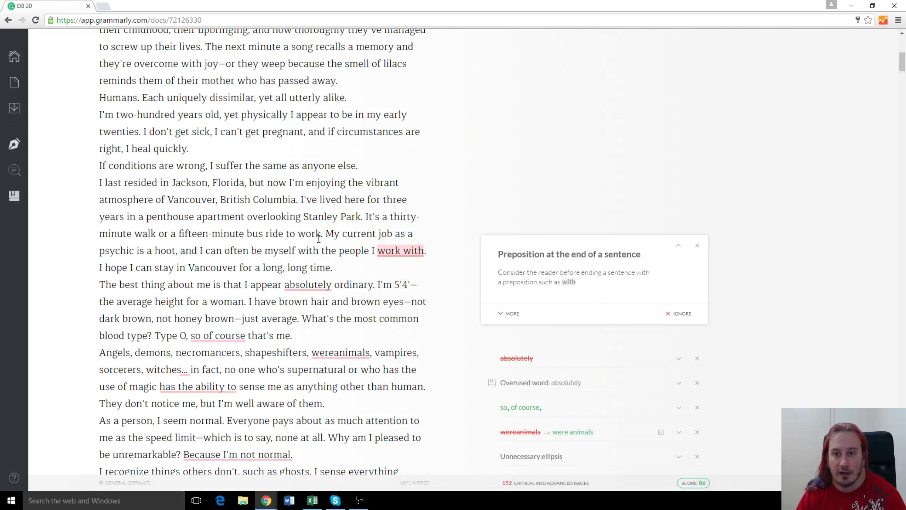
left_click(374, 229)
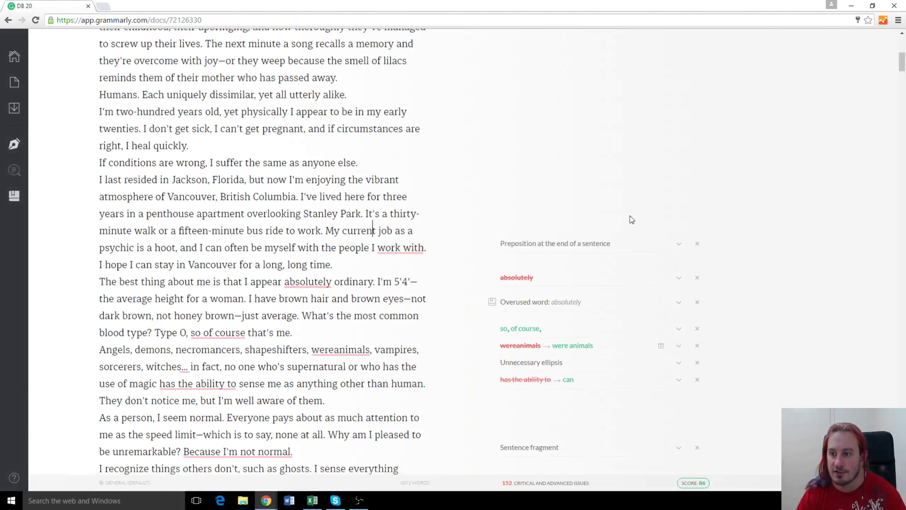
scroll(281, 292, "down", 1)
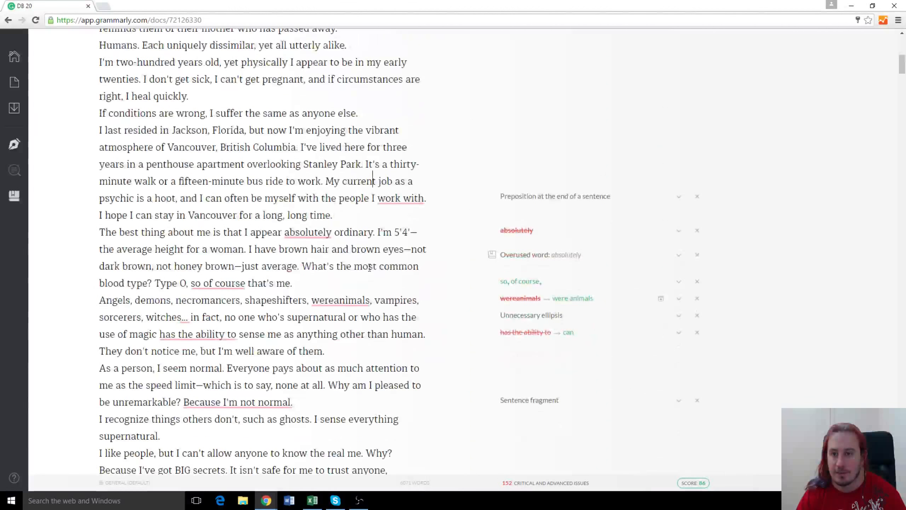
left_click(677, 235)
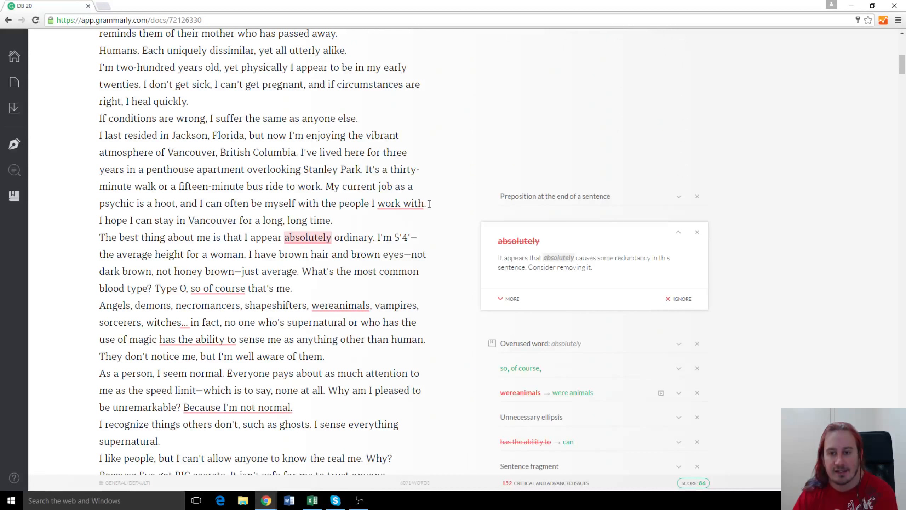
left_click(449, 205)
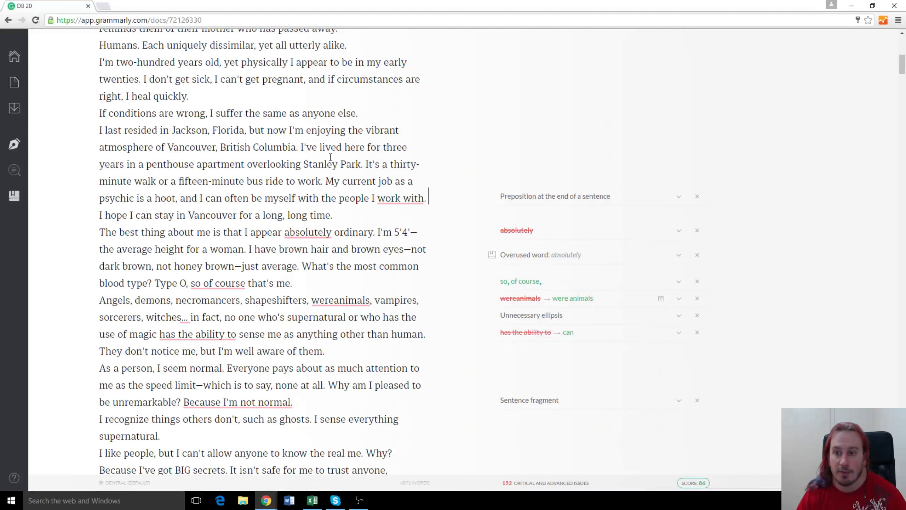
Check the explanation for the interrupter "of course" and accept the suggested commas, giving "so, of course,"
scroll(418, 161, "down", 1)
scroll(418, 161, "down", 1)
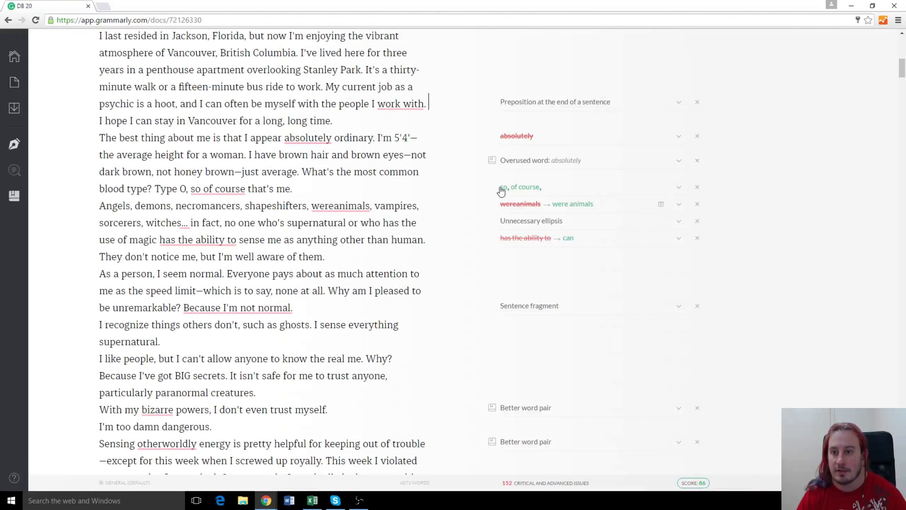
left_click(680, 188)
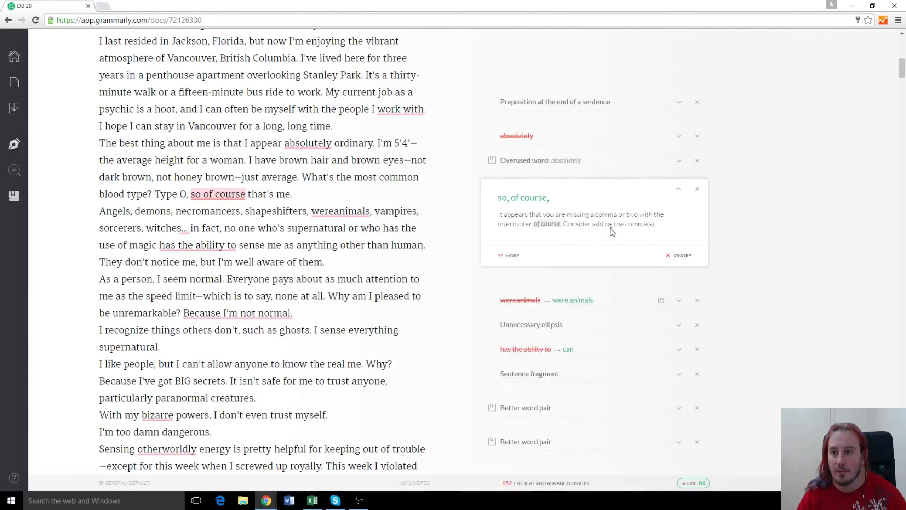
left_click(372, 253)
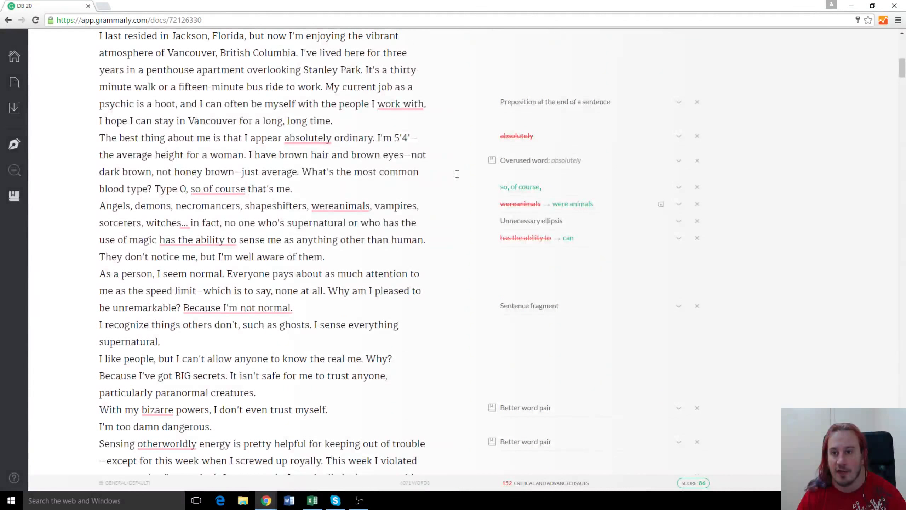
left_click(530, 189)
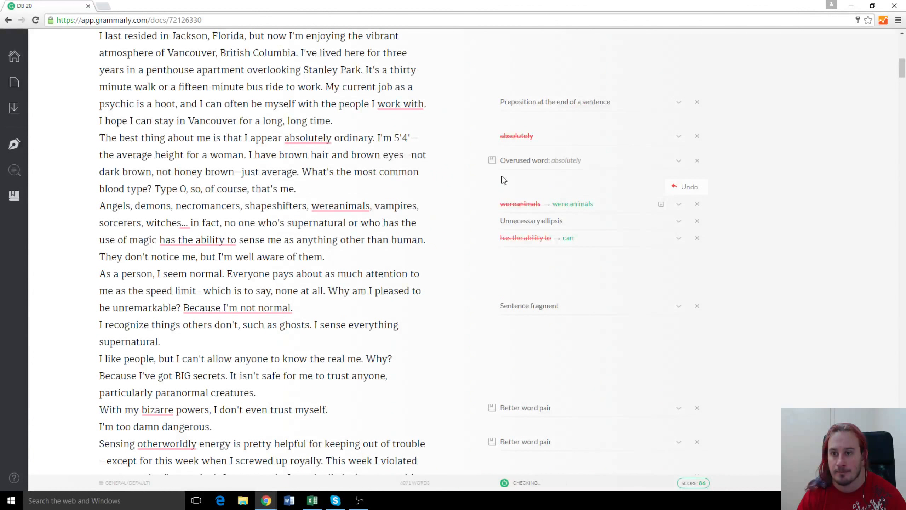
Look over the corrected opening from the title to the start of the prologue, including the issues still flagged
scroll(362, 168, "down", 5)
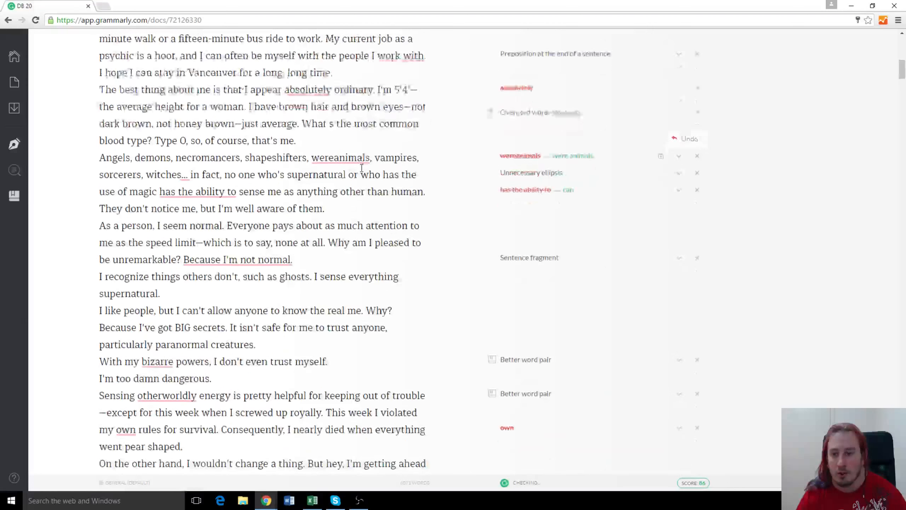
scroll(362, 168, "down", 1)
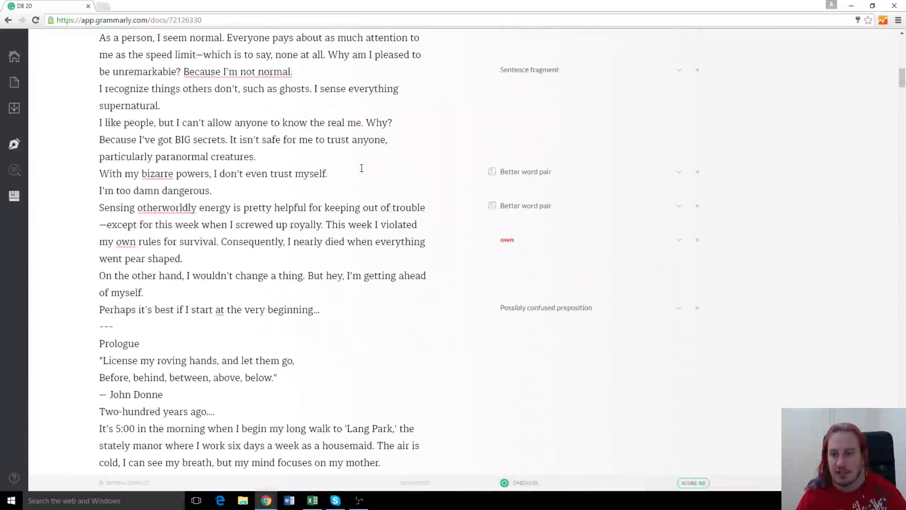
scroll(362, 168, "up", 15)
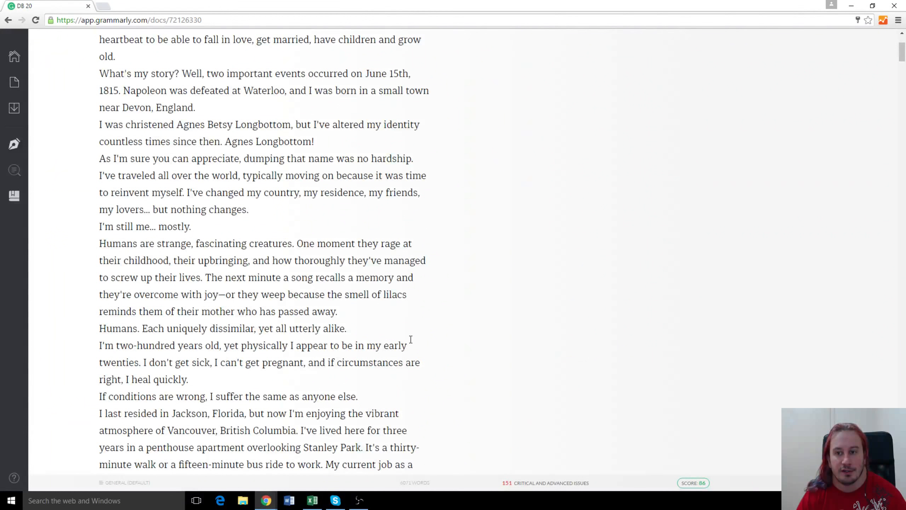
scroll(411, 339, "down", 2)
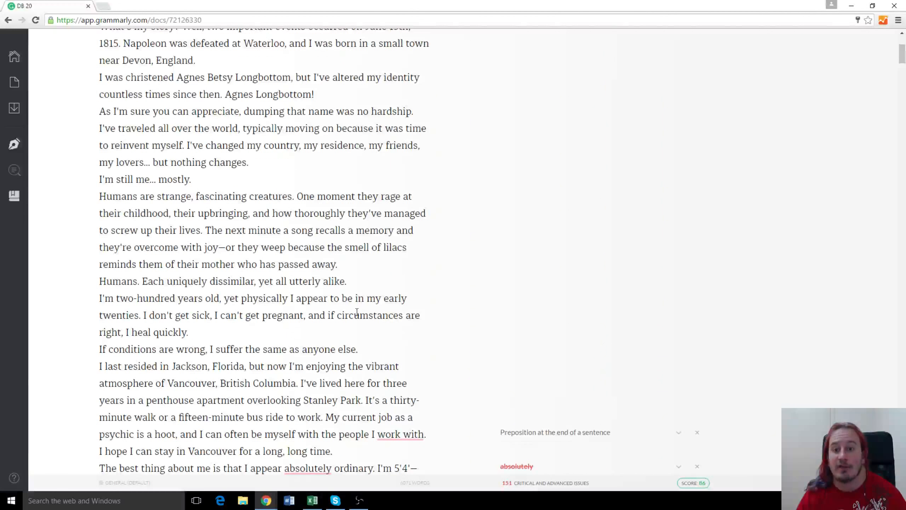
scroll(358, 309, "up", 6)
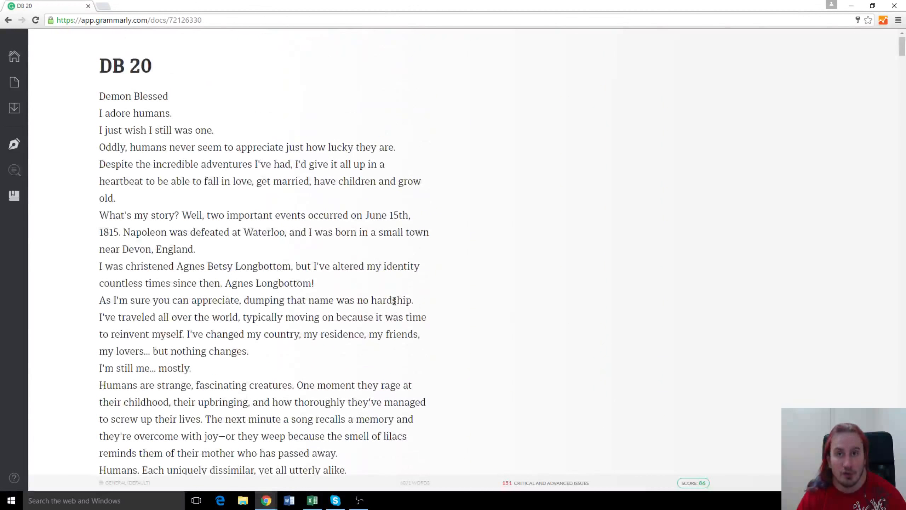
scroll(395, 300, "down", 12)
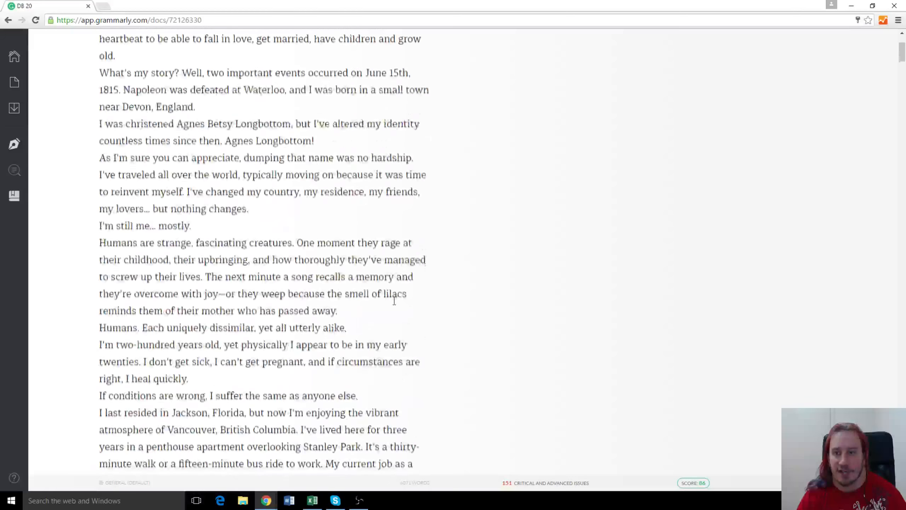
scroll(395, 301, "down", 4)
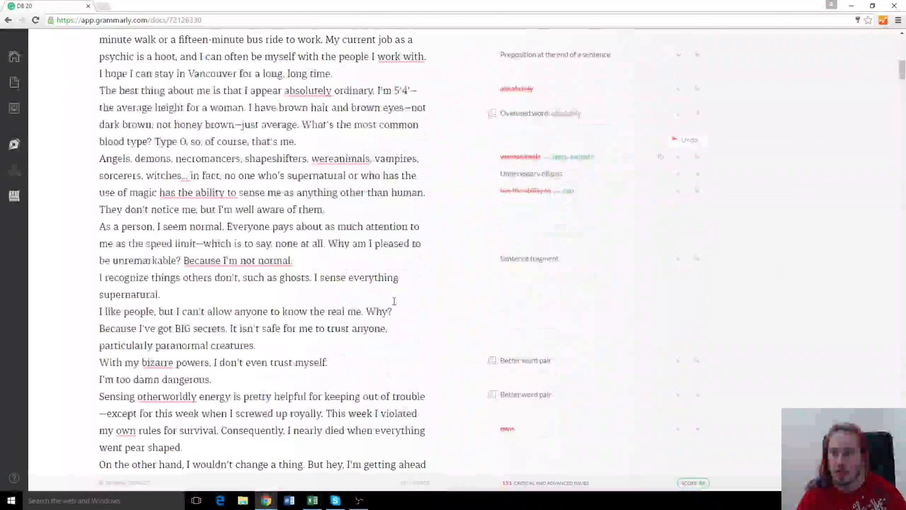
scroll(395, 301, "down", 1)
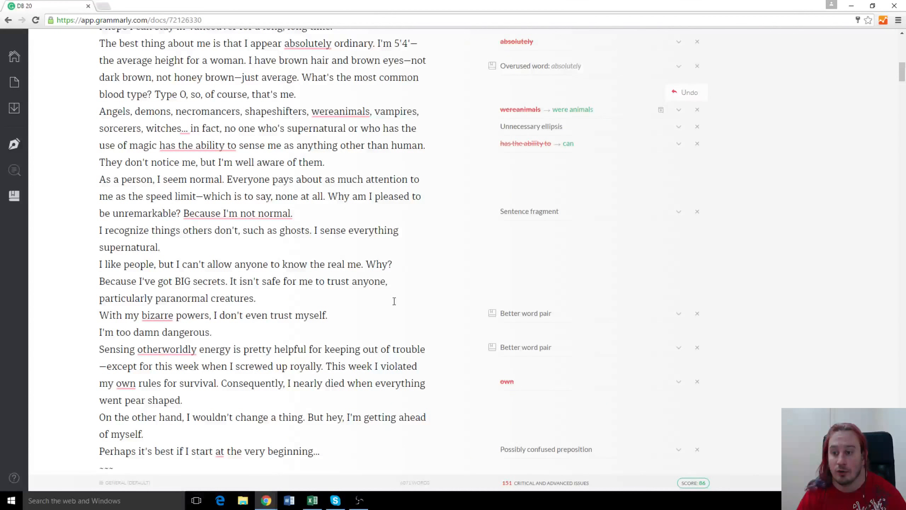
scroll(395, 301, "down", 2)
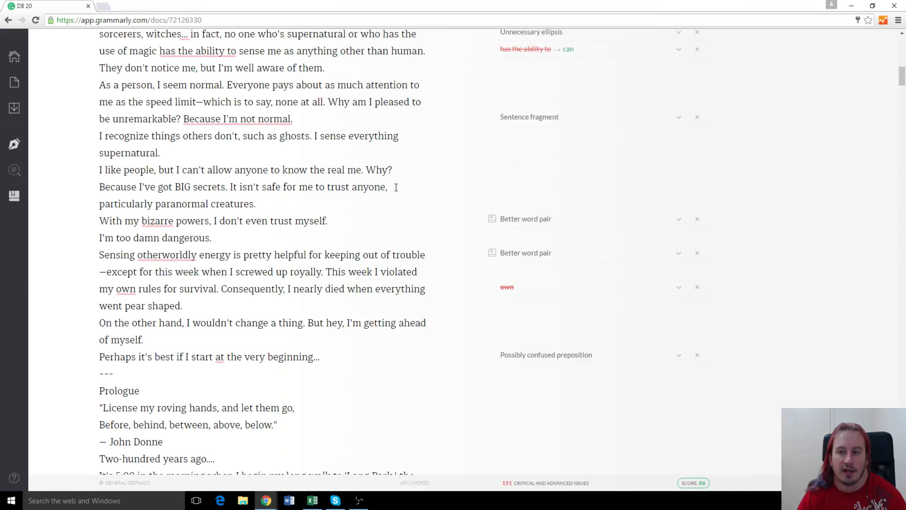
scroll(395, 187, "down", 1)
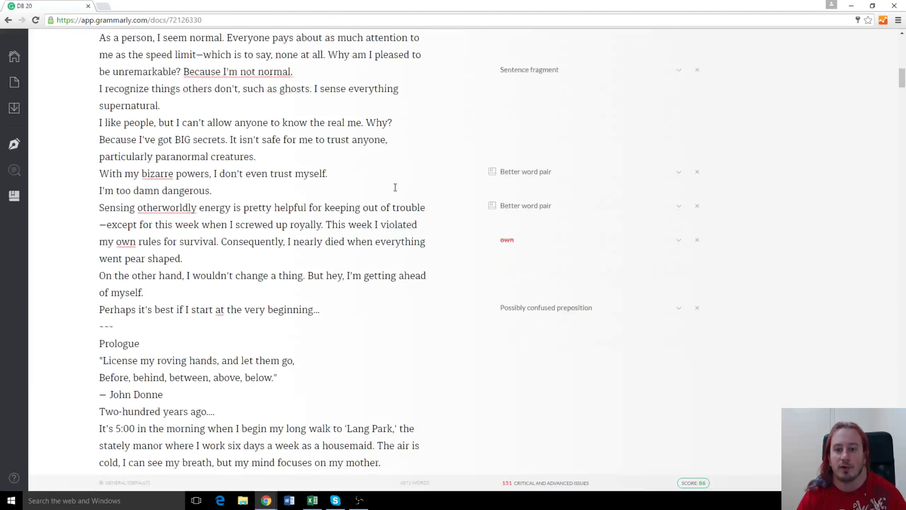